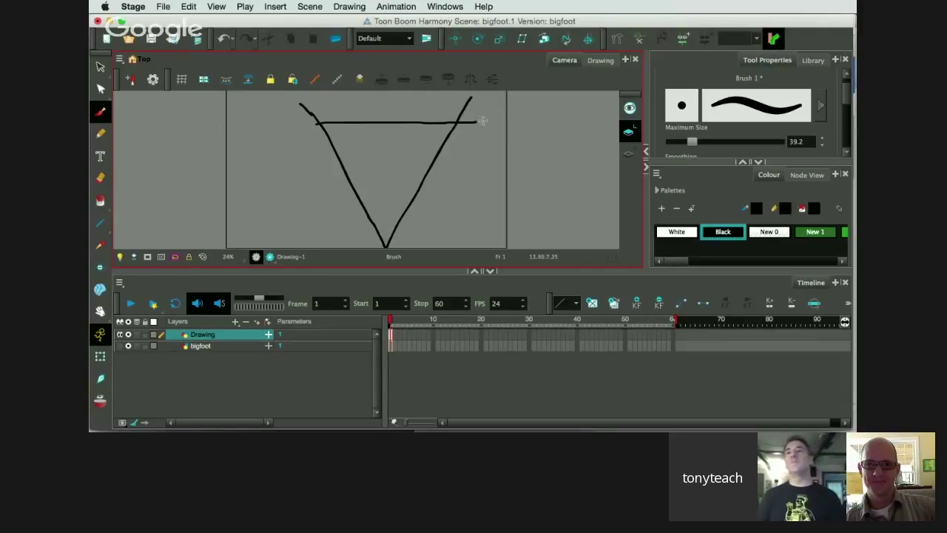
- Label the horizontal line BAR and paint a short green stroke in New 1 just beneath it, shifted toward the V's centre
drag(486, 118, 511, 126)
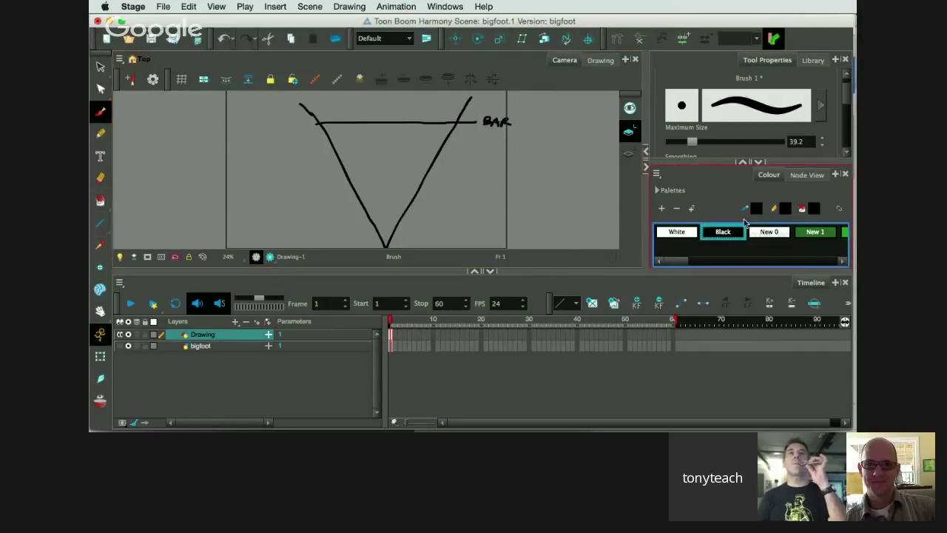
click(814, 232)
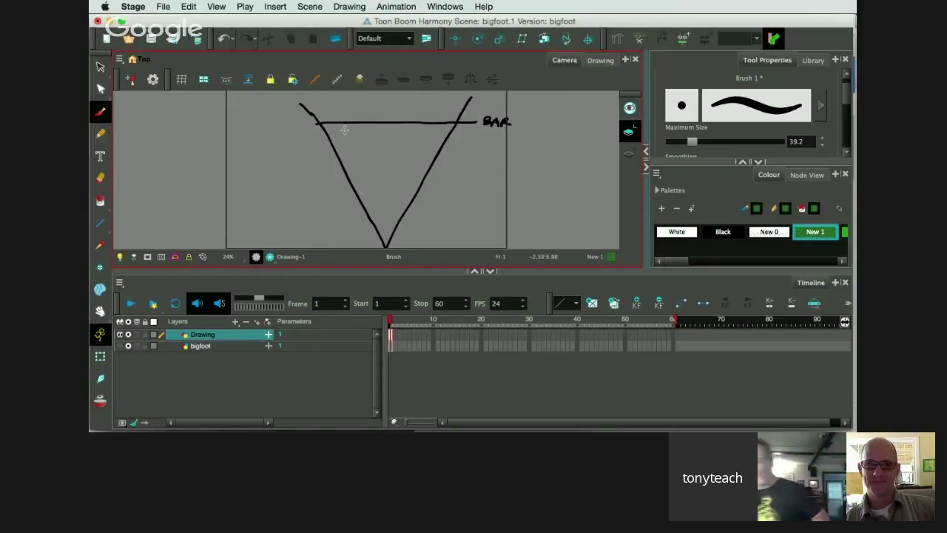
mouse_move(340, 131)
mouse_down()
mouse_move(374, 130)
mouse_move(361, 130)
mouse_up()
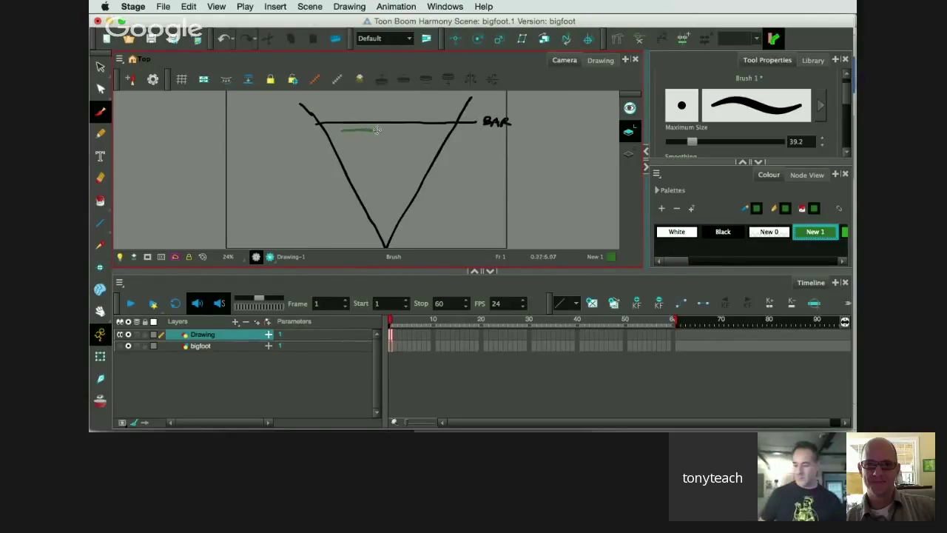
click(377, 128)
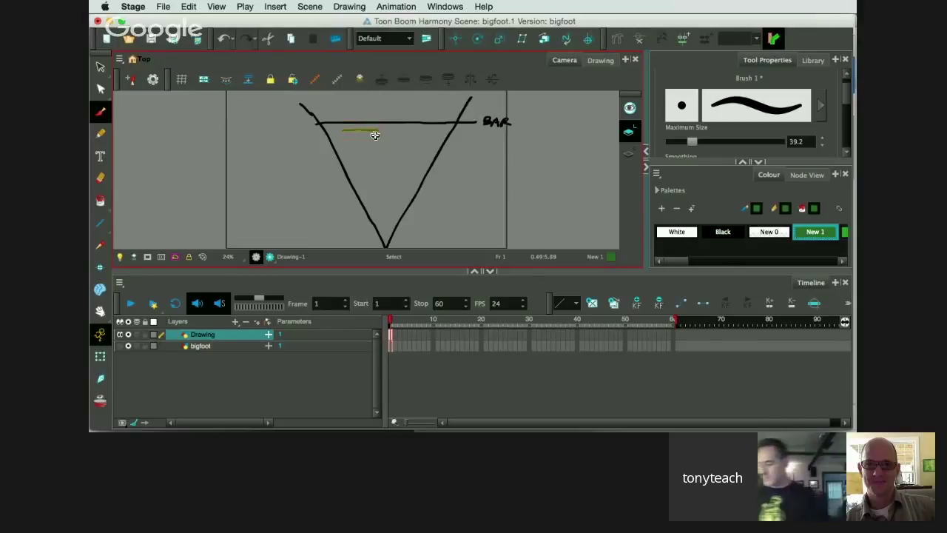
drag(390, 134, 407, 133)
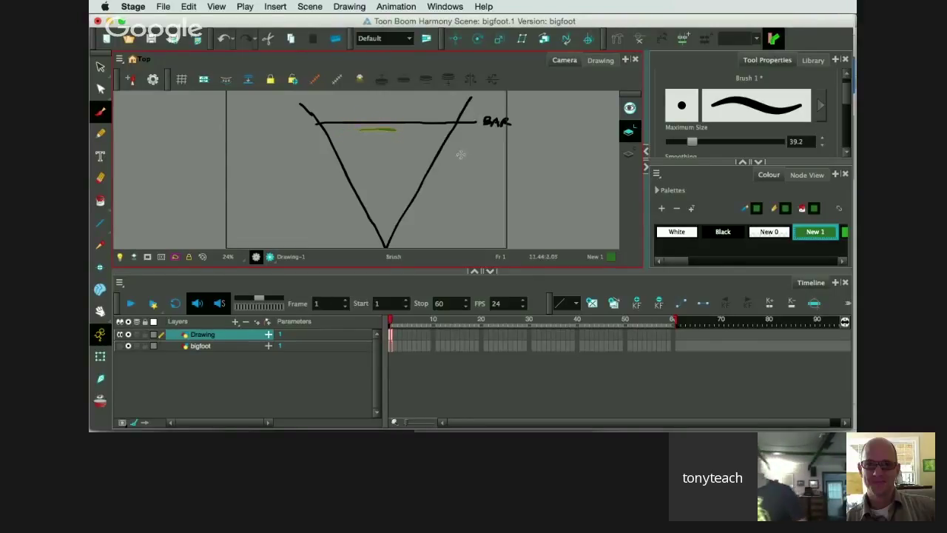
- Paint a short white stroke and several short black strokes at different heights below the bar inside the V
click(676, 232)
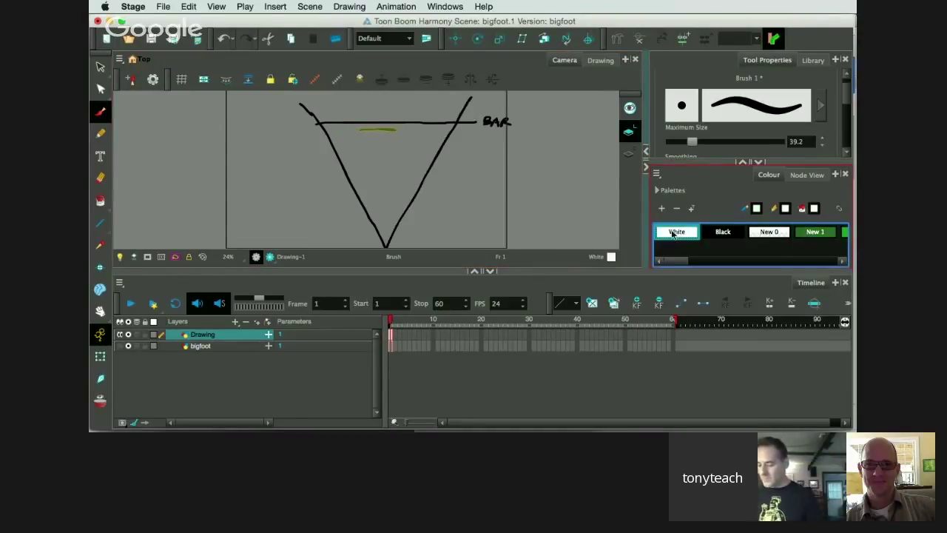
mouse_move(390, 138)
mouse_down()
mouse_move(406, 137)
mouse_move(340, 140)
mouse_move(352, 139)
mouse_up()
click(723, 232)
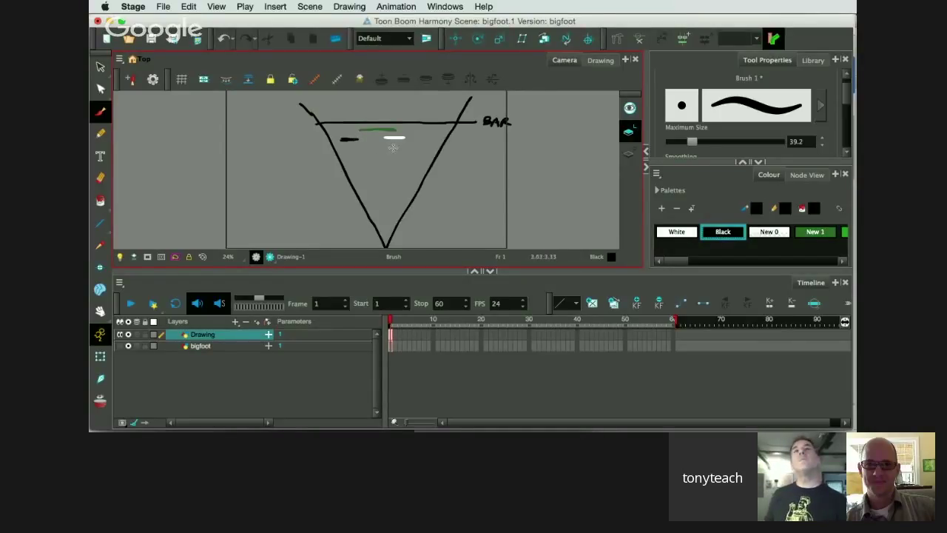
click(727, 233)
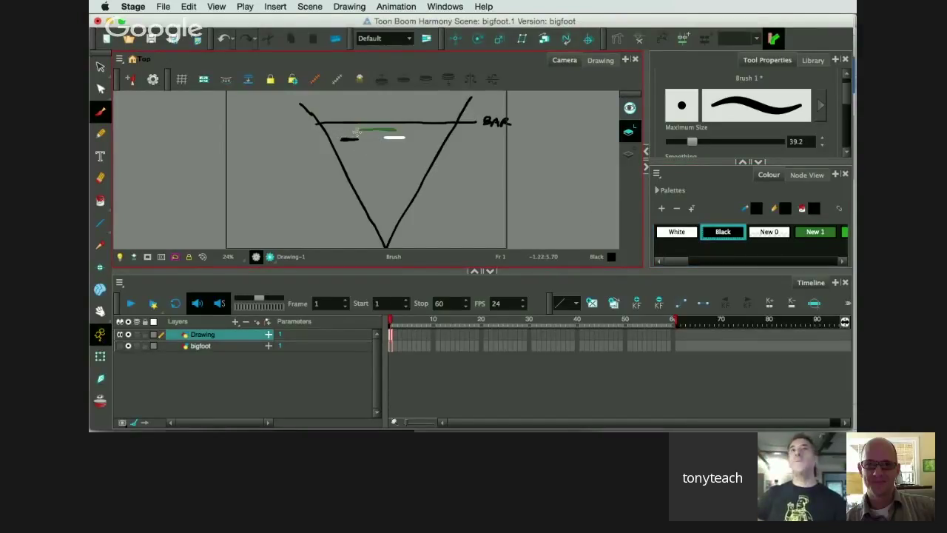
drag(338, 134, 413, 131)
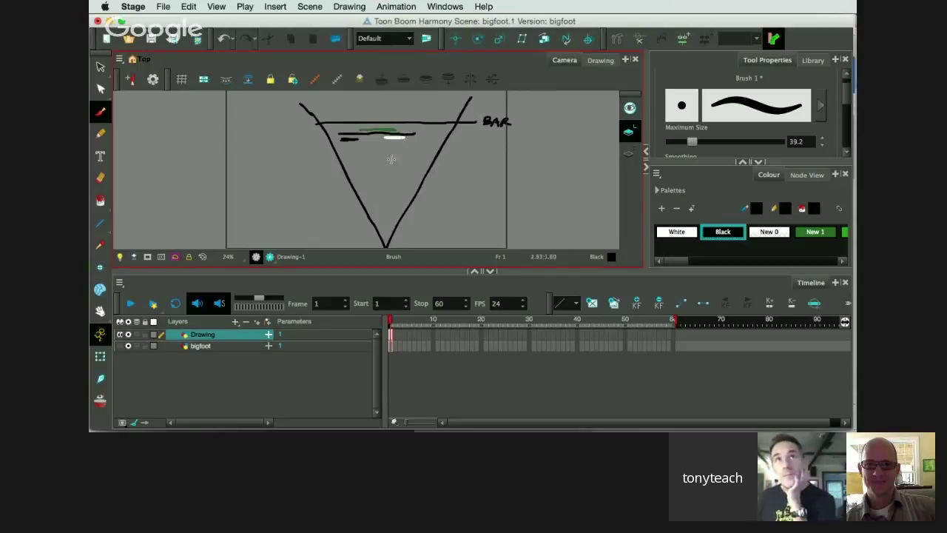
drag(382, 158, 410, 157)
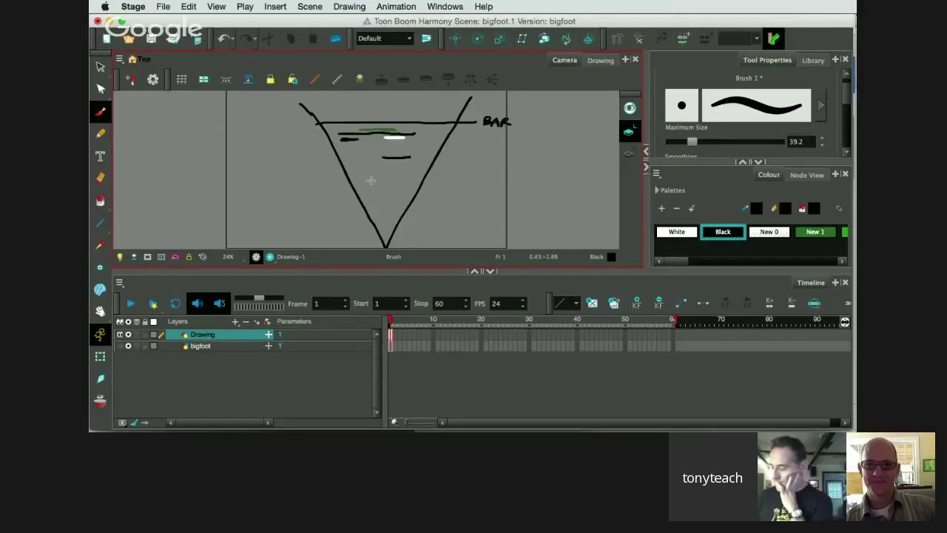
drag(351, 169, 367, 168)
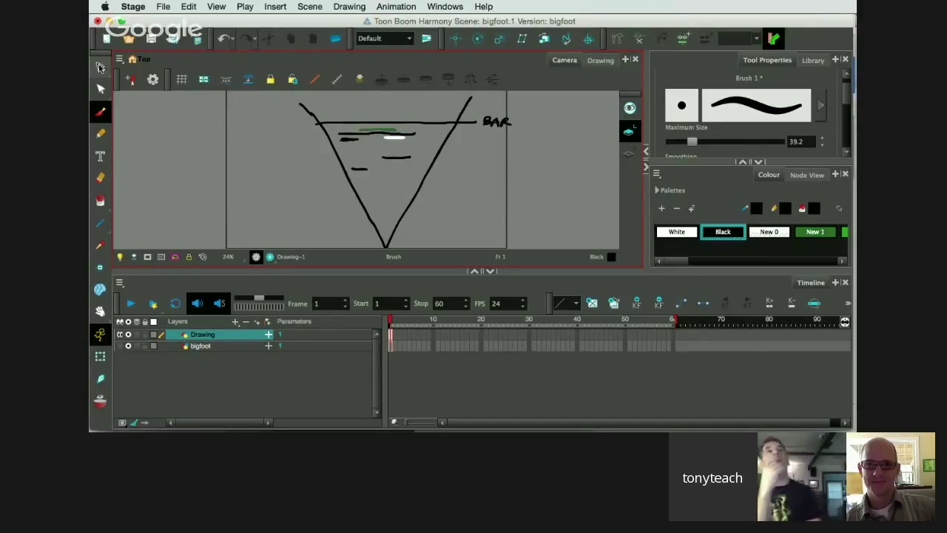
- Select the stray line end on the V's upper-left tip and remove it
click(100, 66)
click(425, 172)
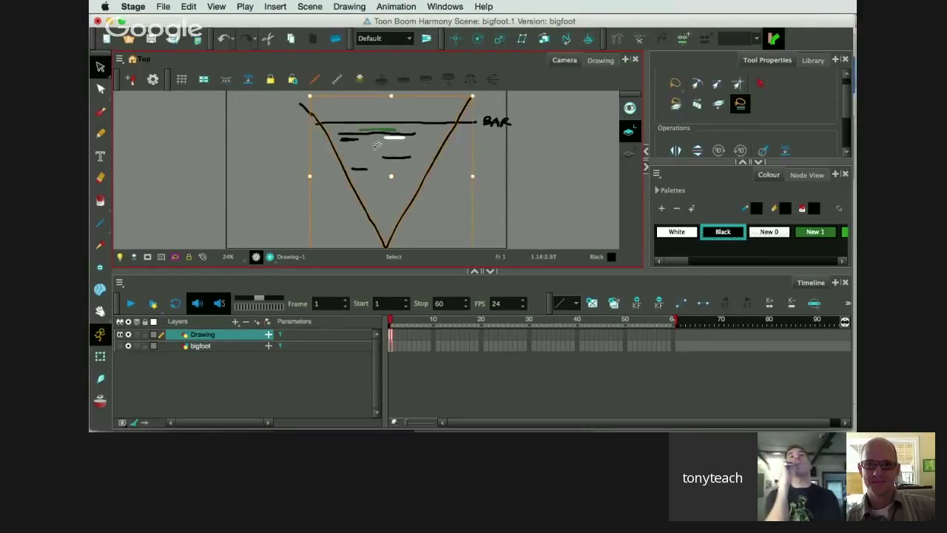
click(304, 103)
click(379, 109)
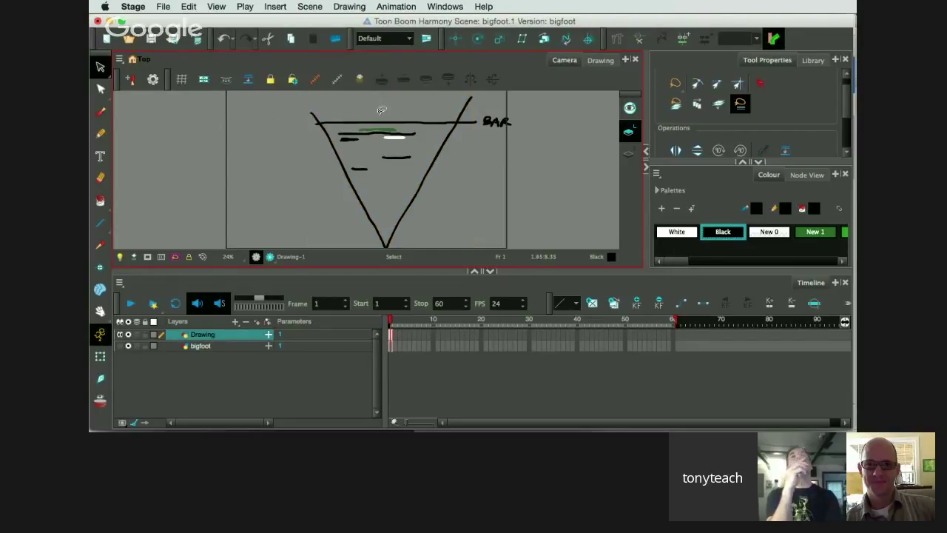
- Move the V outline up over the bar line, shift it sideways, and return it around the short strokes
click(428, 173)
mouse_move(312, 94)
mouse_down()
mouse_move(366, 134)
mouse_move(378, 98)
mouse_move(397, 98)
mouse_move(392, 92)
mouse_up()
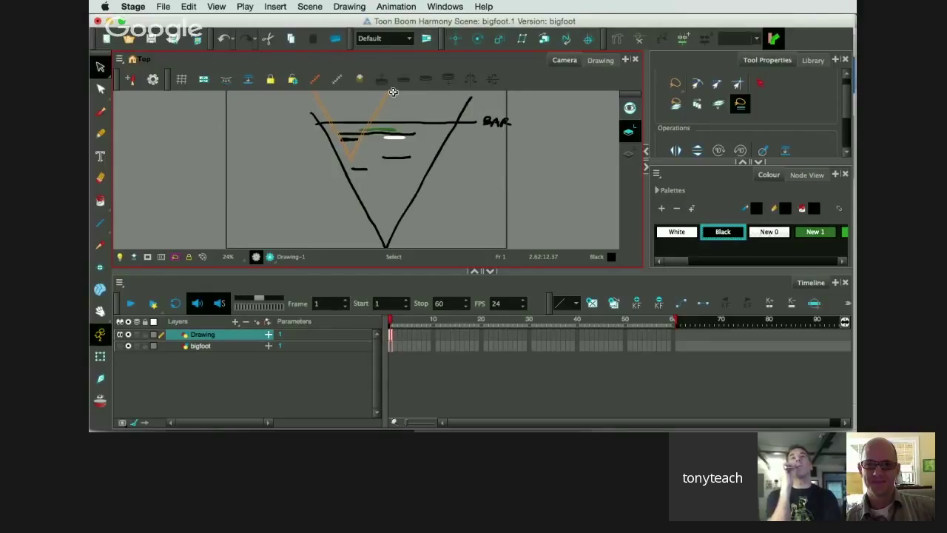
drag(393, 92, 438, 91)
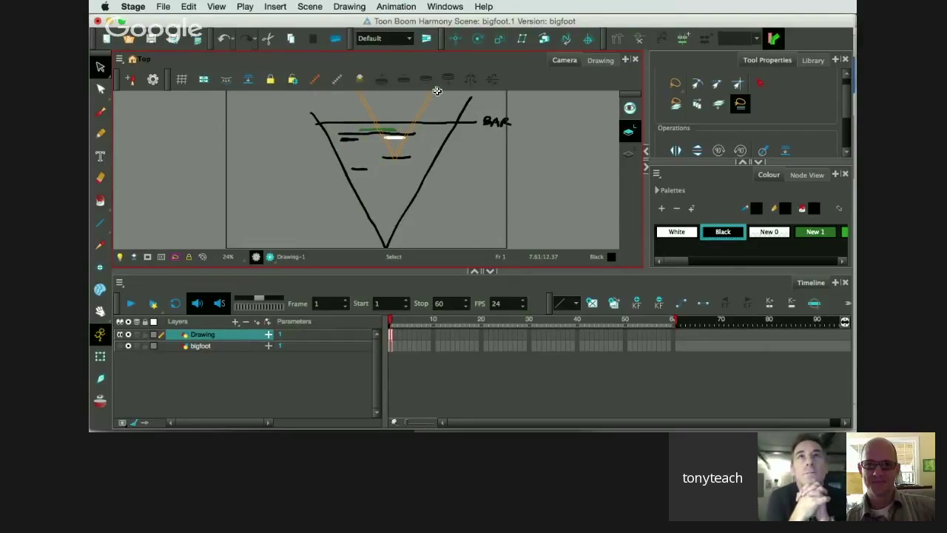
mouse_move(437, 90)
mouse_down()
mouse_move(427, 197)
mouse_move(422, 169)
mouse_move(333, 169)
mouse_move(428, 185)
mouse_up()
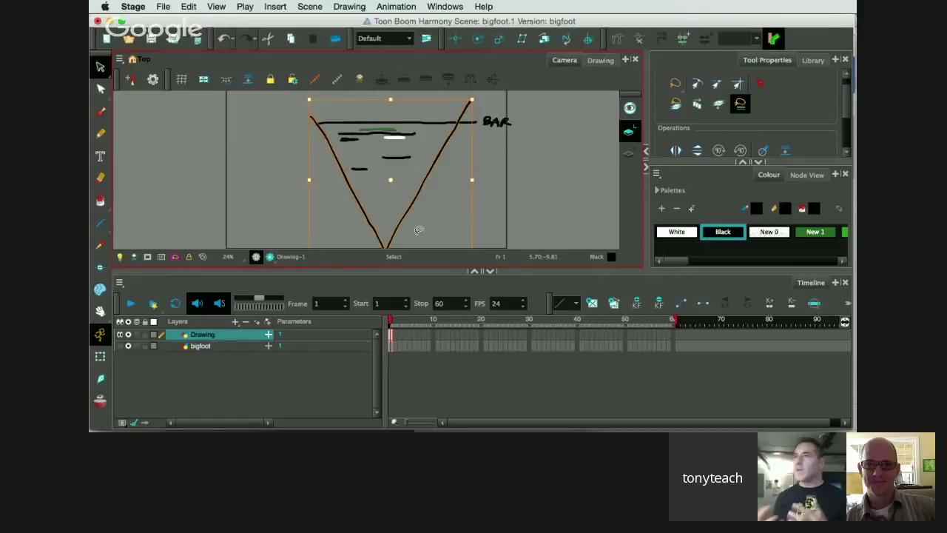
- Select the V outline, the bar line and the short strokes one at a time to examine them as separate objects
click(460, 219)
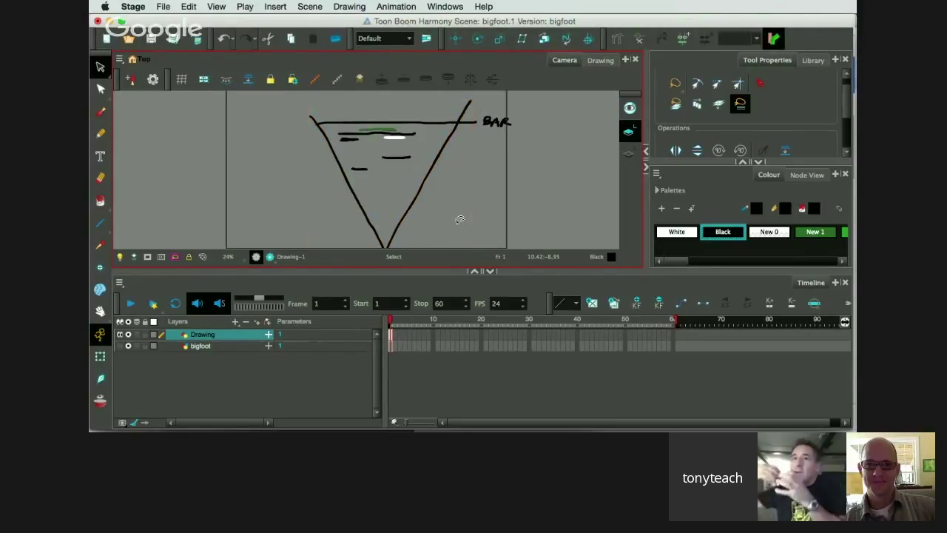
click(411, 206)
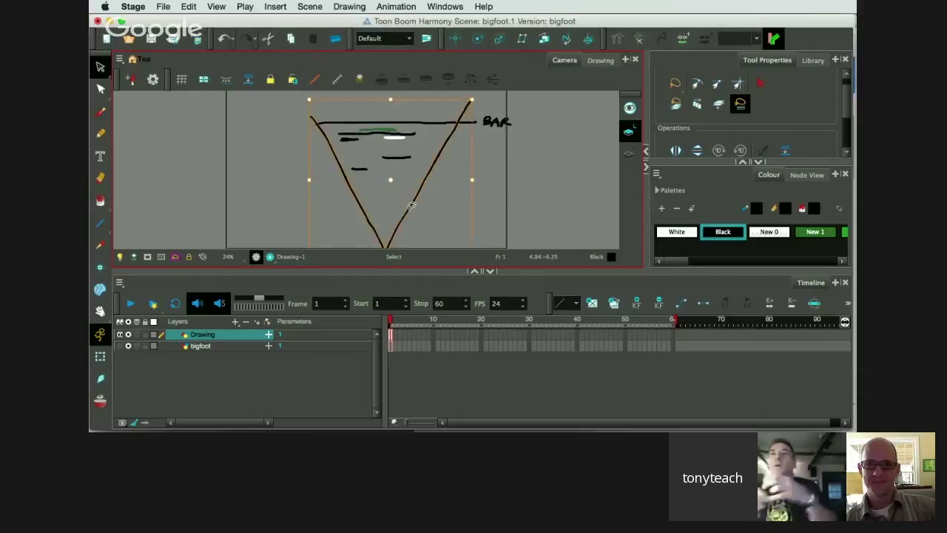
click(489, 202)
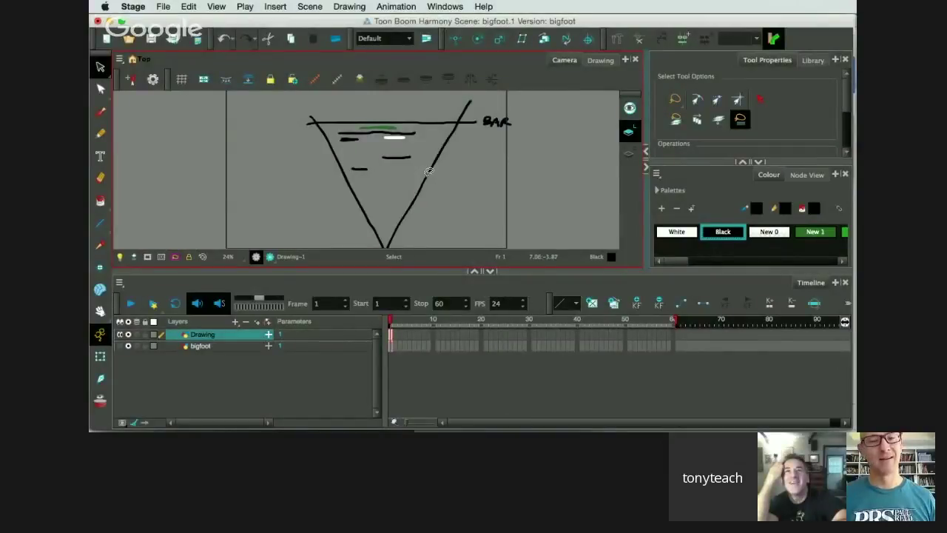
click(420, 123)
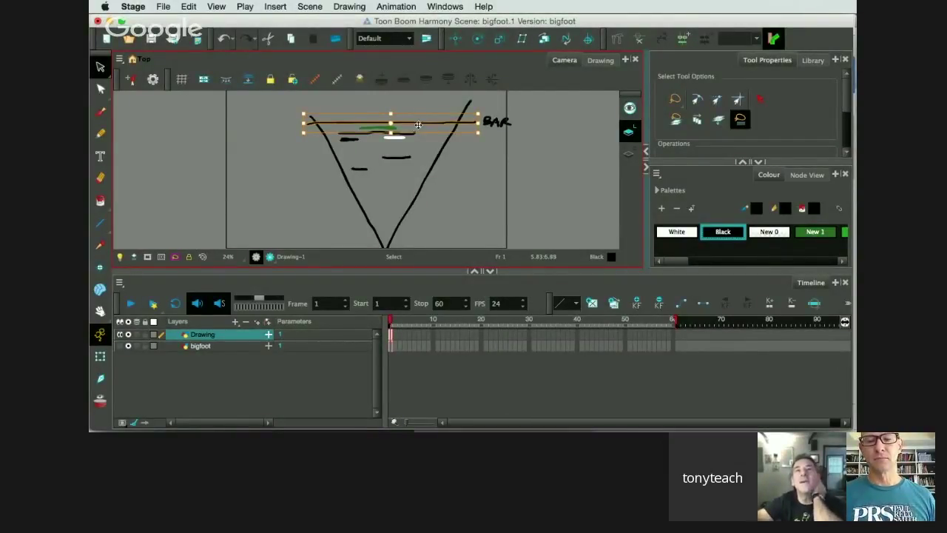
click(458, 174)
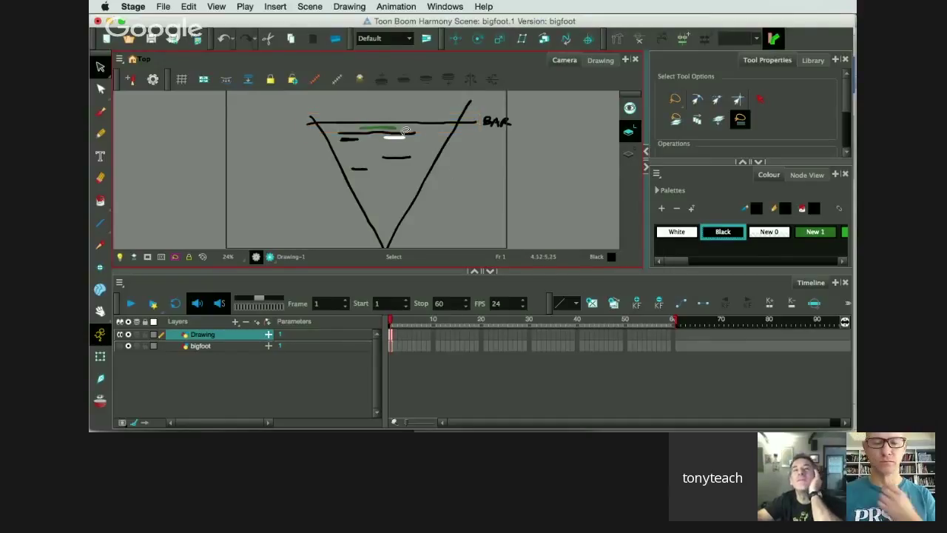
click(360, 169)
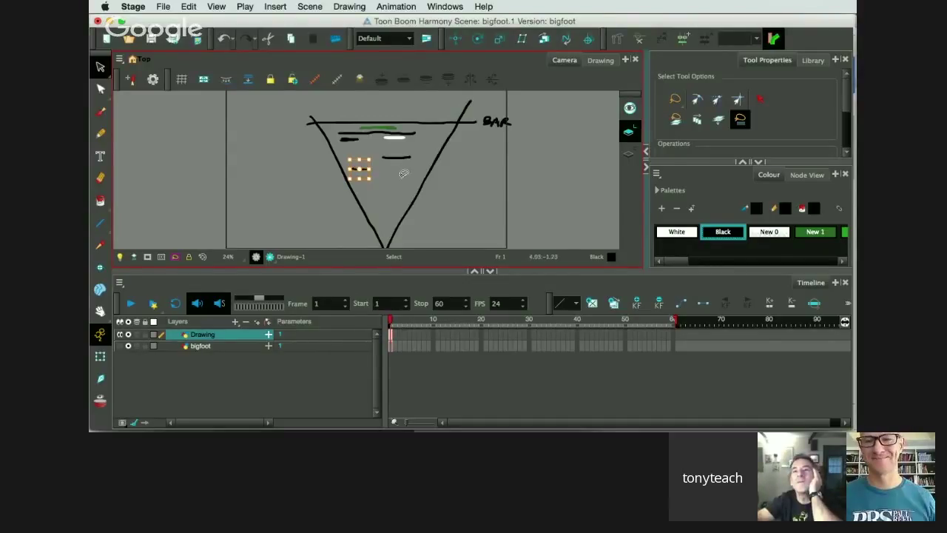
click(412, 122)
click(452, 159)
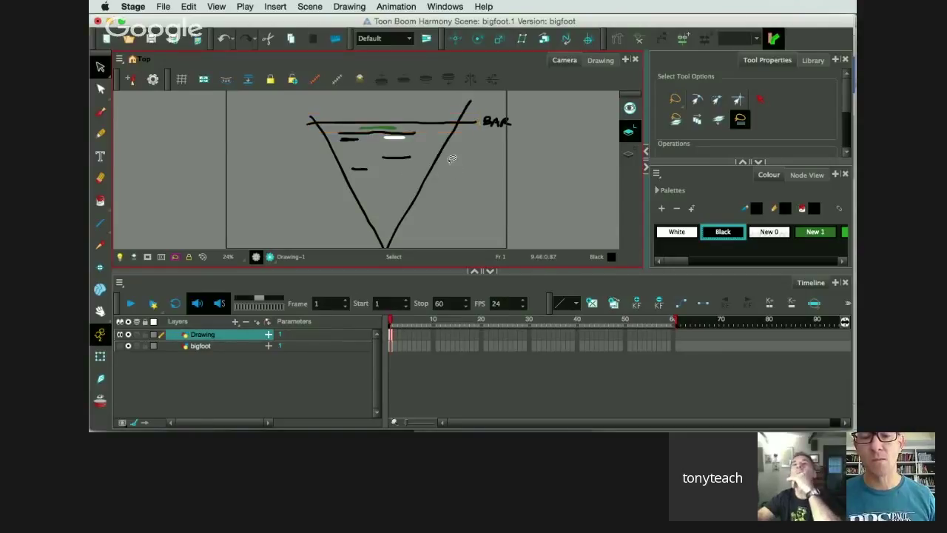
click(412, 120)
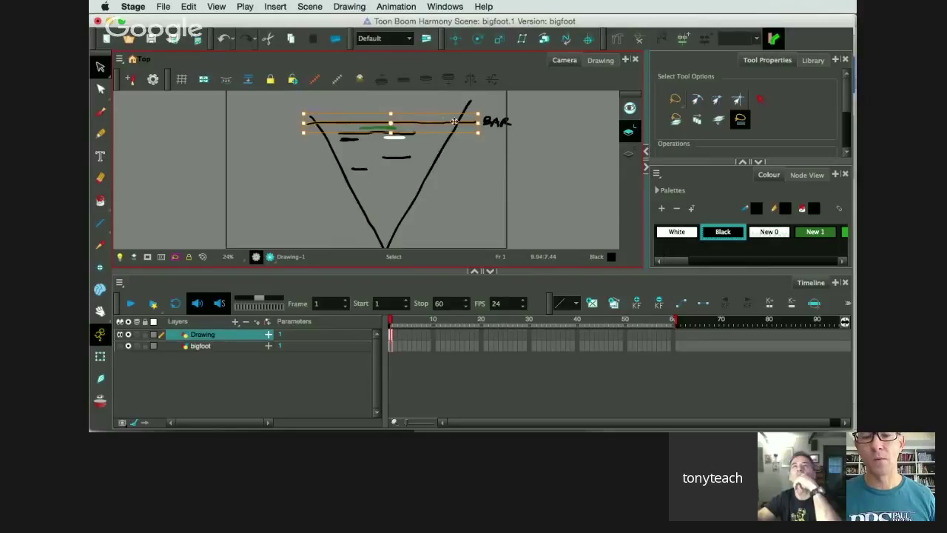
click(420, 148)
click(413, 130)
click(405, 154)
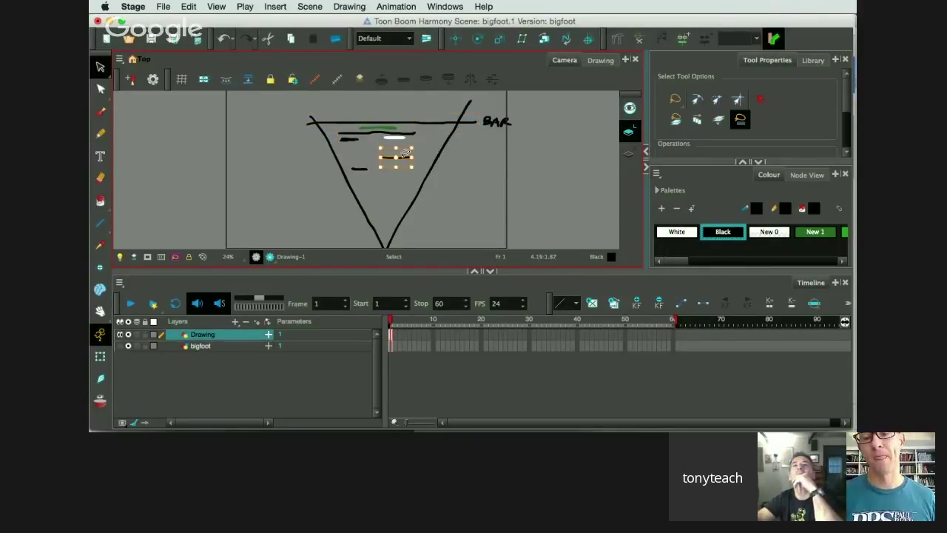
click(357, 169)
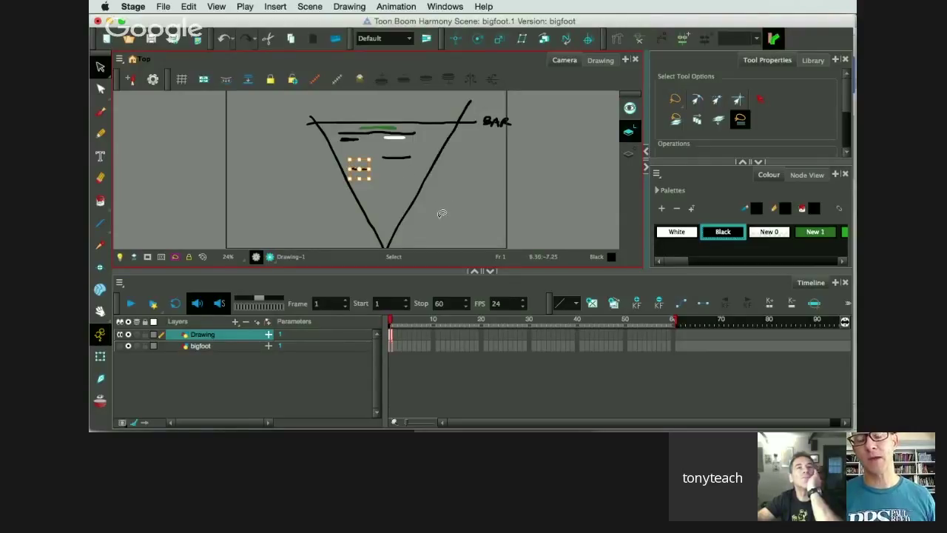
click(465, 196)
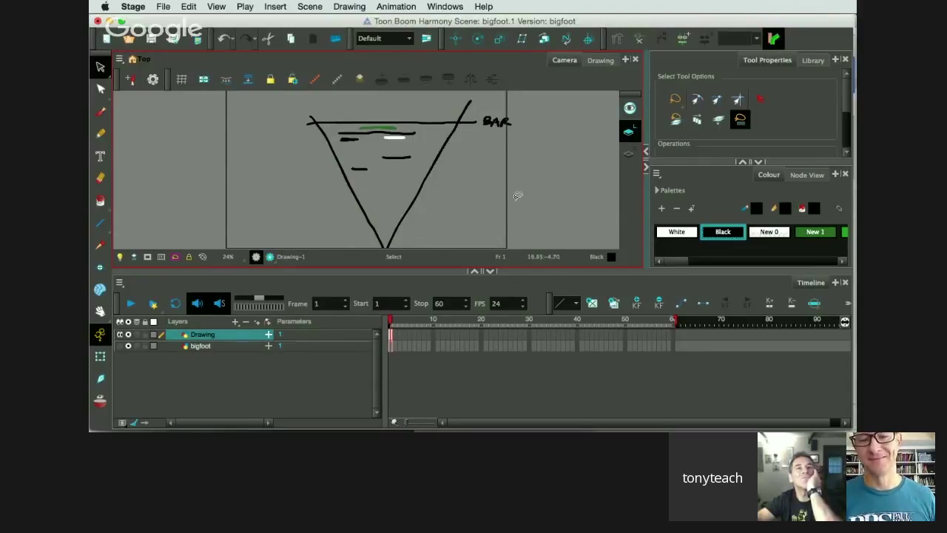
- Shift the V outline slightly sideways and back into place around the strokes, and deselect it
scroll(517, 188, down, 1)
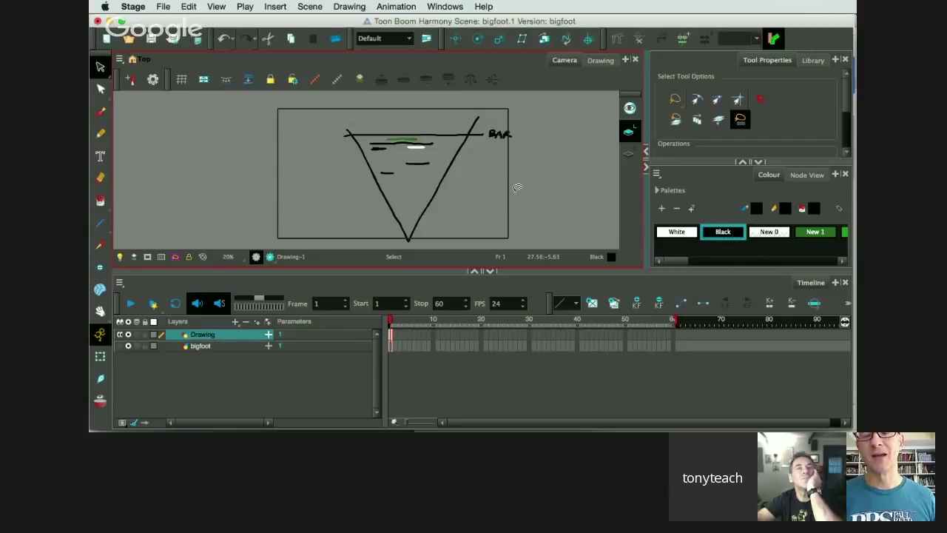
click(349, 127)
click(488, 162)
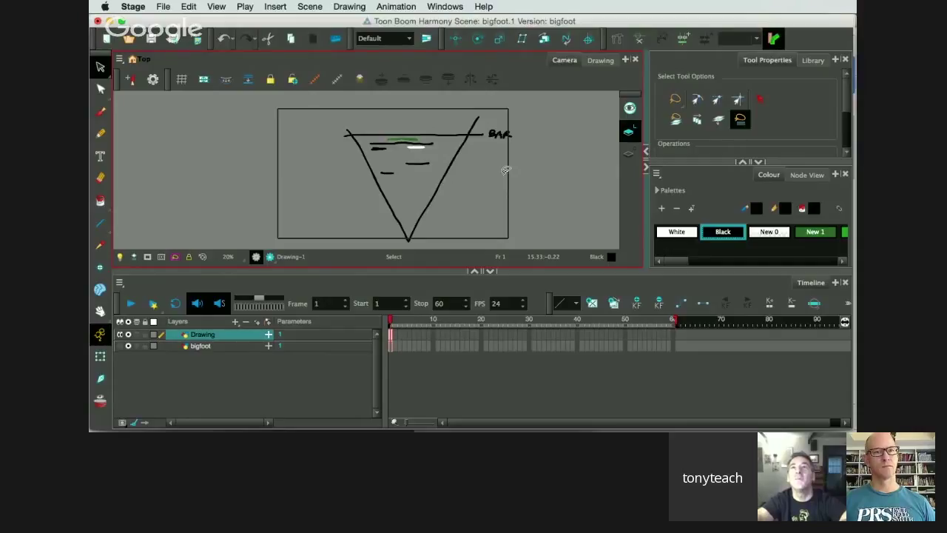
click(347, 125)
click(503, 169)
click(431, 203)
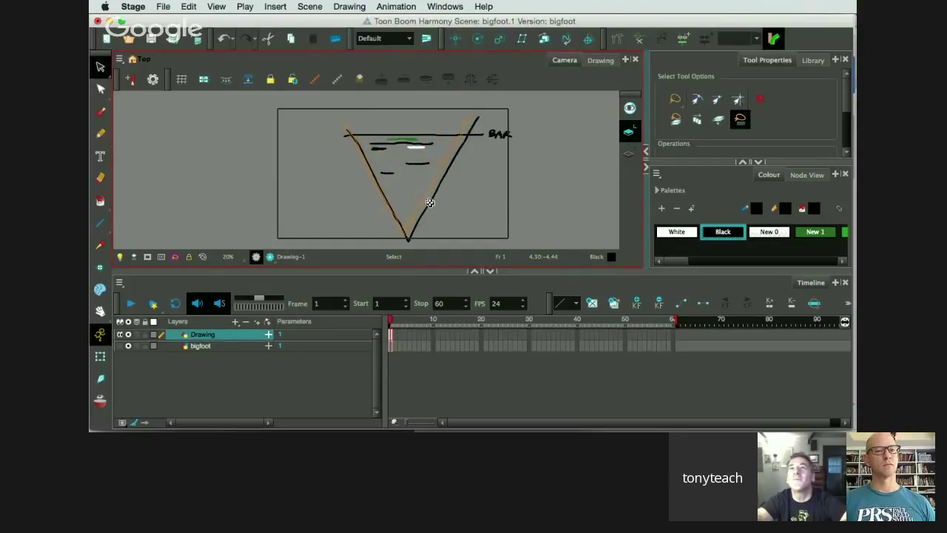
click(435, 207)
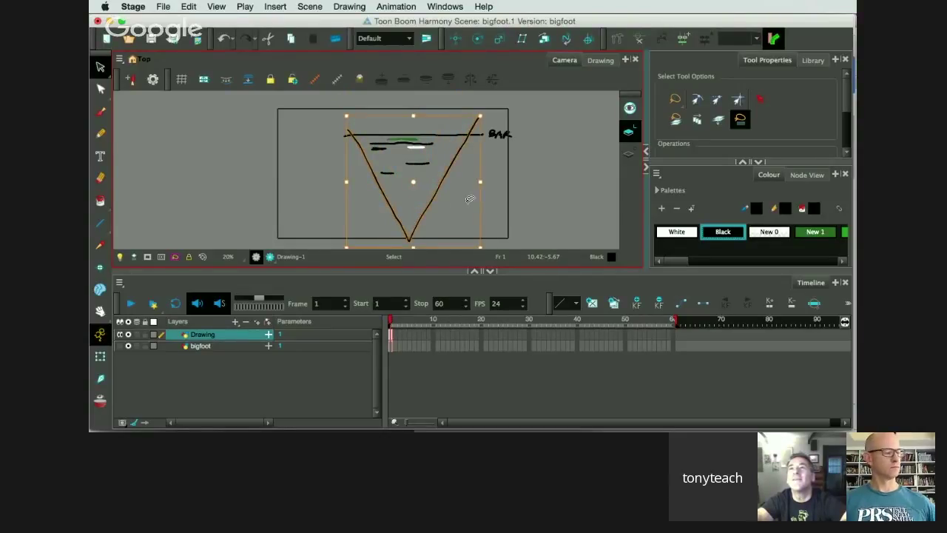
click(507, 194)
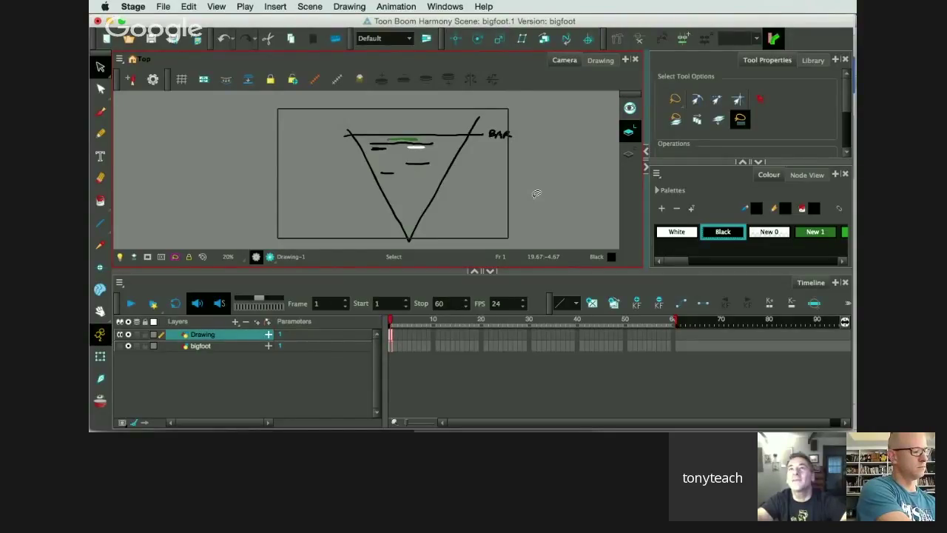
- Switch to Google Chrome and open the Gmail inbox
mouse_move(433, 418)
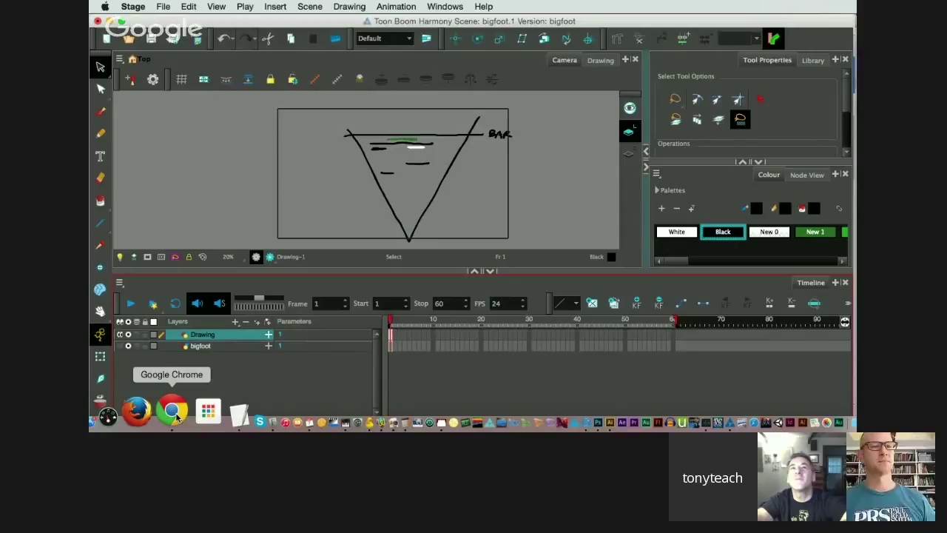
click(174, 411)
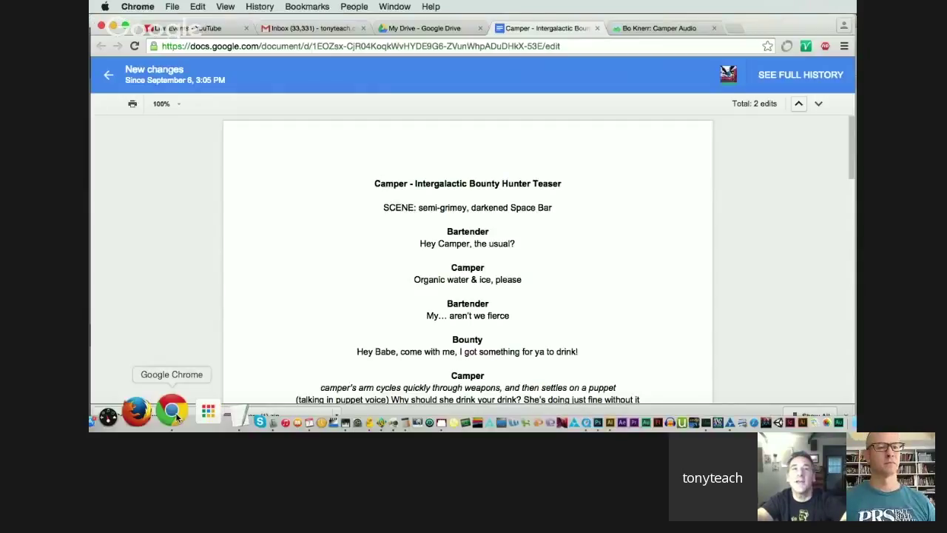
click(303, 30)
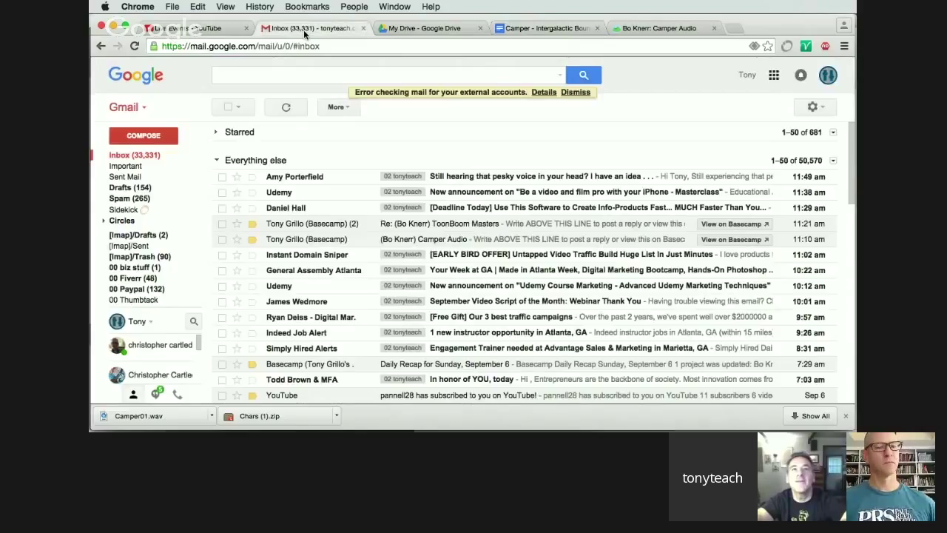